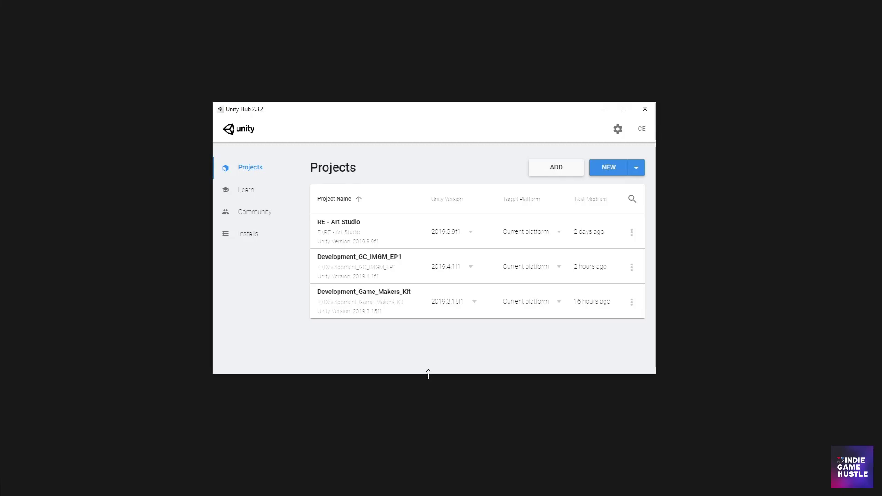
# - Make the Unity Hub window slightly taller and nudge it up and to the left
pyautogui.moveTo(428, 375); pyautogui.dragTo(428, 376)
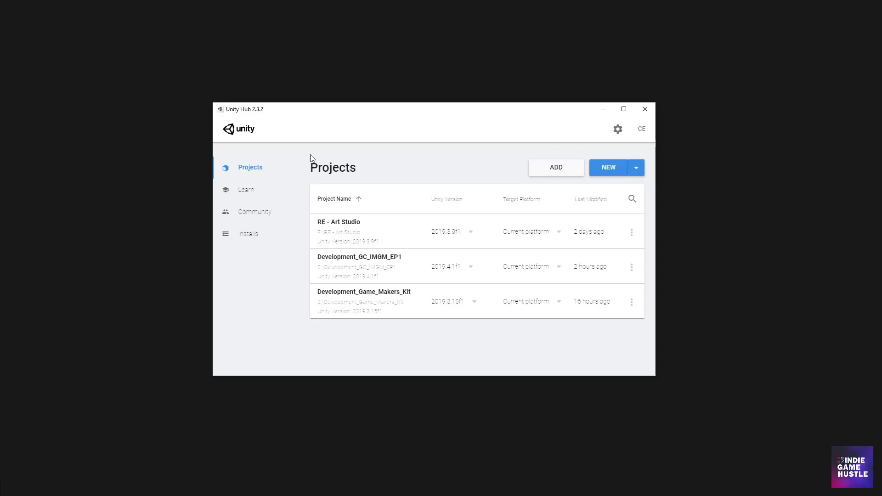
pyautogui.moveTo(394, 112); pyautogui.dragTo(391, 109)
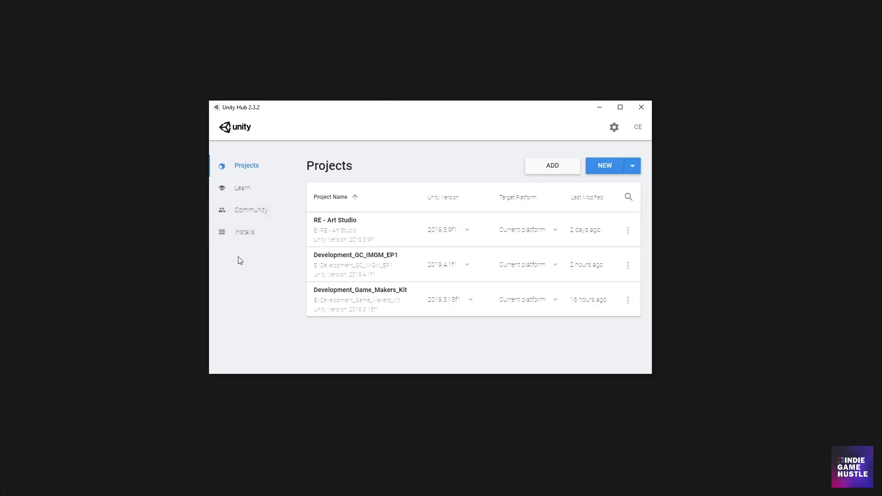
pyautogui.moveTo(334, 114); pyautogui.dragTo(328, 113)
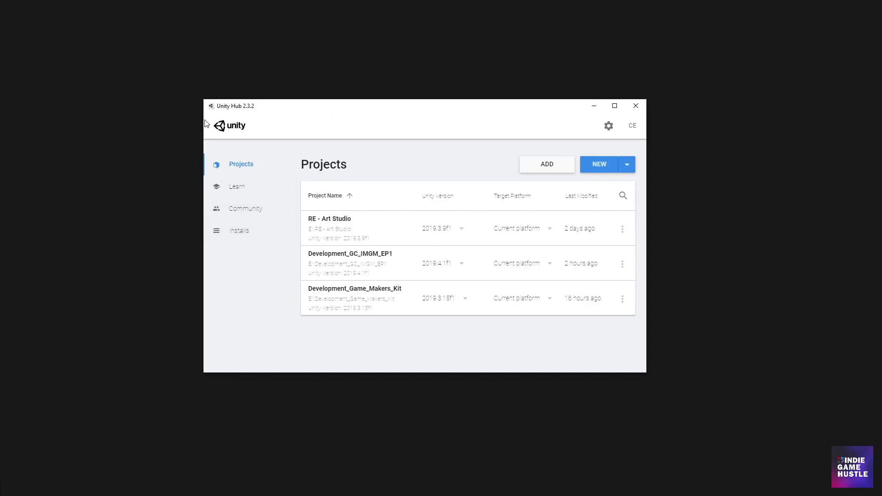
pyautogui.click(252, 234)
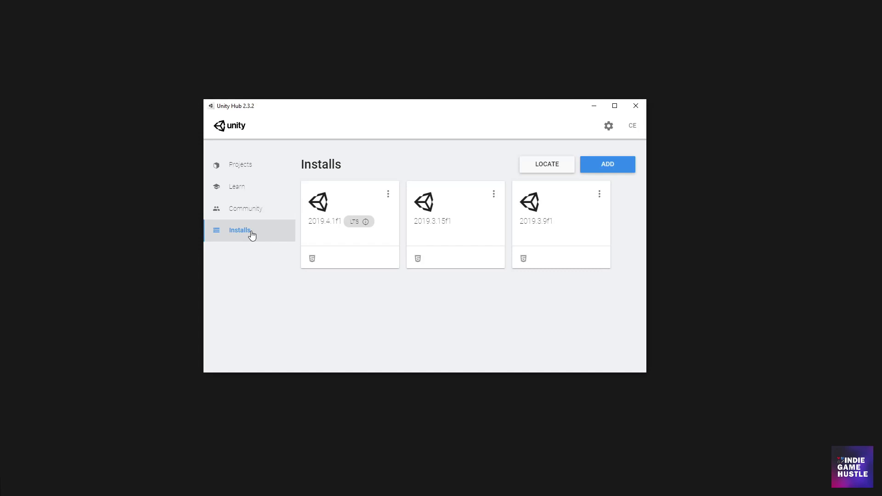
pyautogui.click(608, 164)
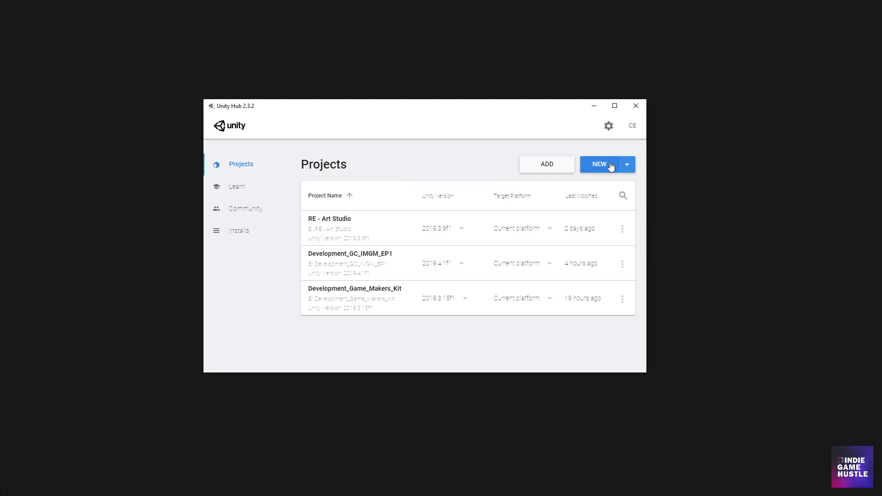
# - Start a new Unity Hub project with Unity 2019.4.1f1 from the NEW version list
pyautogui.click(599, 165)
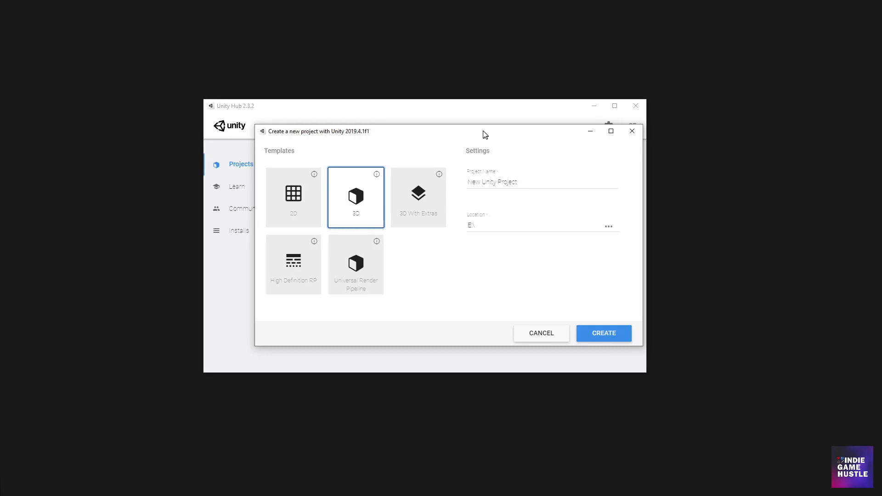
pyautogui.click(632, 131)
pyautogui.click(633, 166)
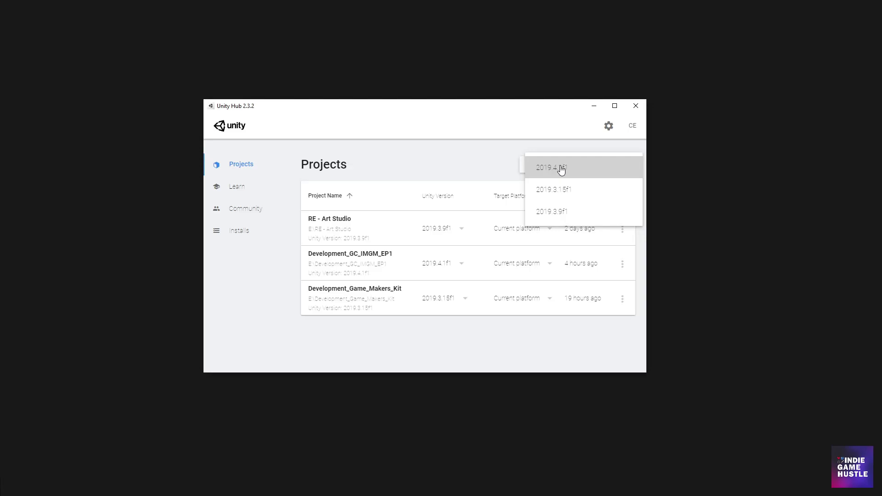
pyautogui.click(561, 168)
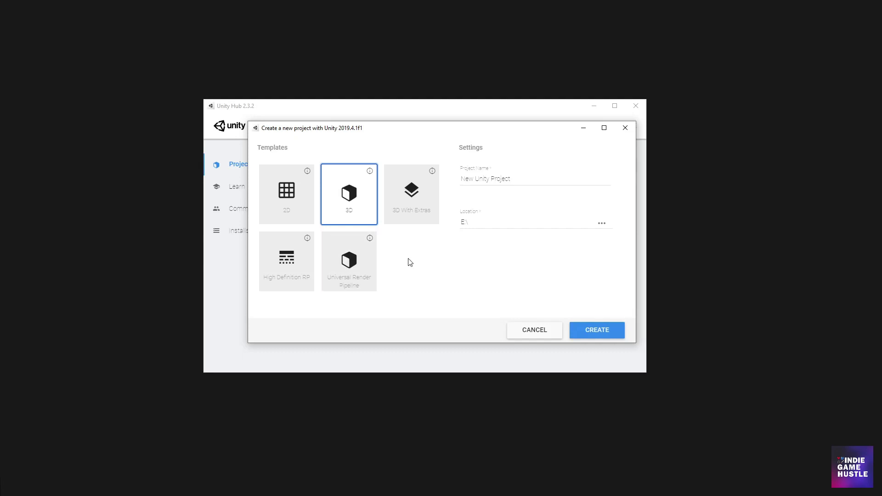
# - Choose the Universal Render Pipeline template for the new project
pyautogui.click(359, 265)
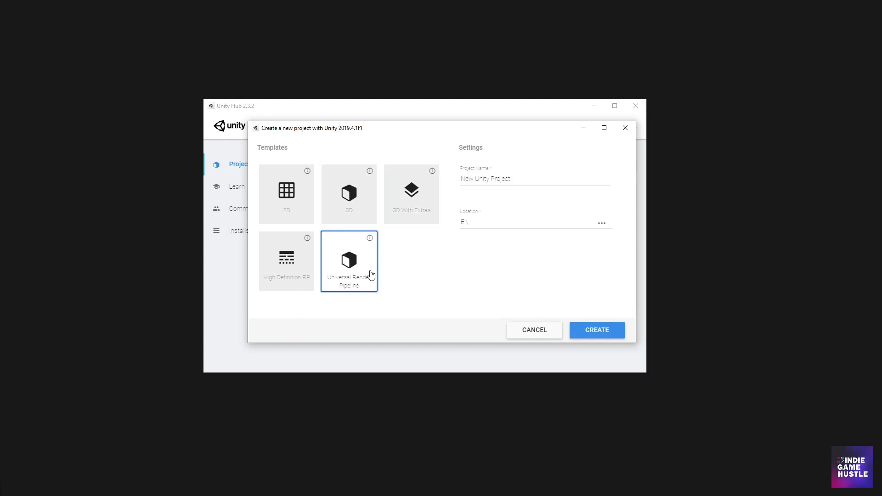
# - Name the project 'Robotooy Project' and create it
pyautogui.tripleClick(522, 177)
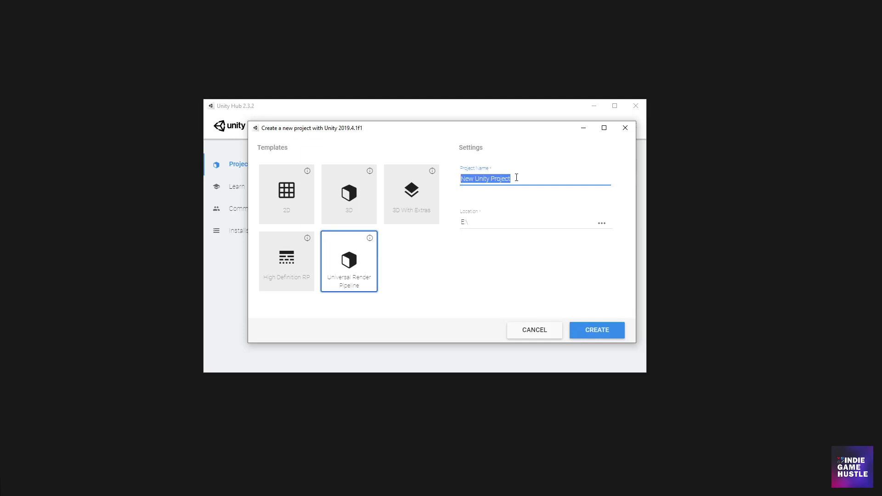
pyautogui.write('R')
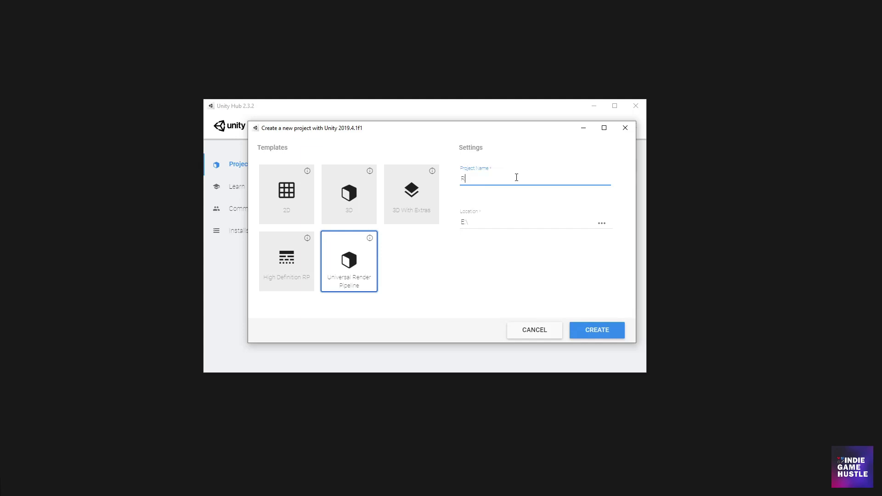
pyautogui.write('obotooy Project')
pyautogui.moveTo(467, 130); pyautogui.dragTo(460, 132)
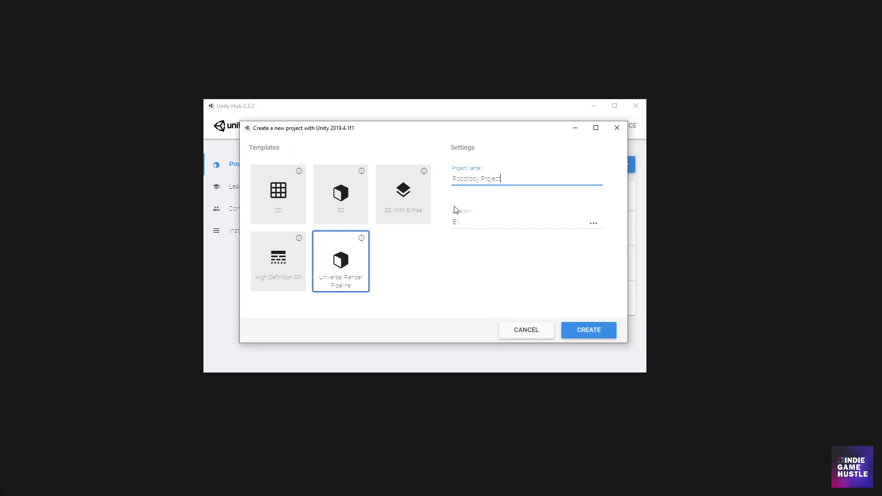
pyautogui.click(589, 332)
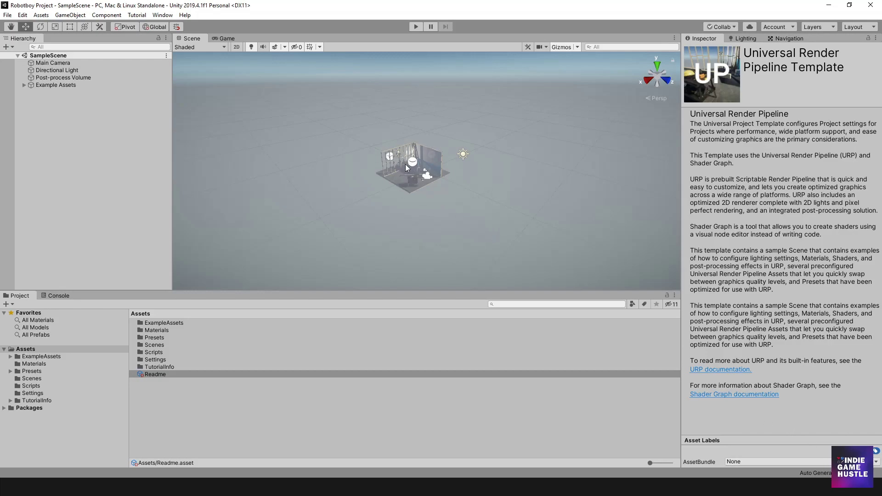
# - Zoom and orbit around the sample construction room, then return to the Move tool
pyautogui.scroll(10, 404, 176)
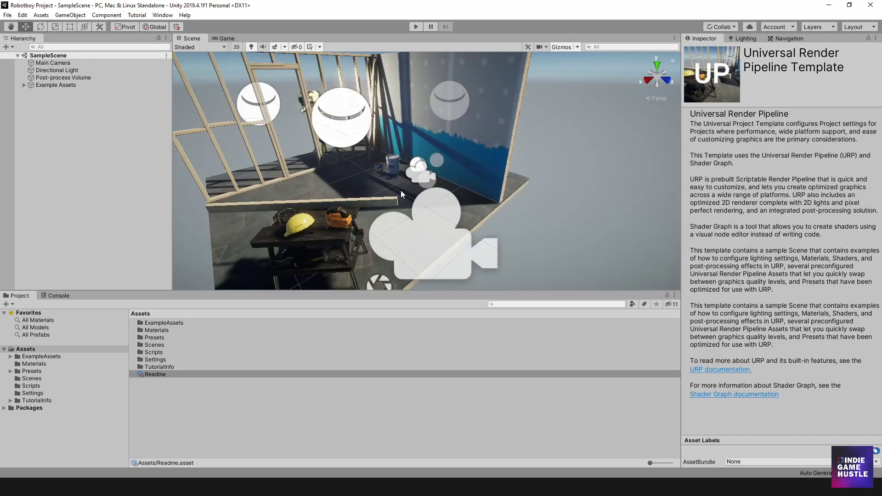
pyautogui.scroll(-5, 432, 195)
pyautogui.keyDown('alt'); pyautogui.moveTo(432, 195); pyautogui.dragTo(453, 163); pyautogui.keyUp('alt')
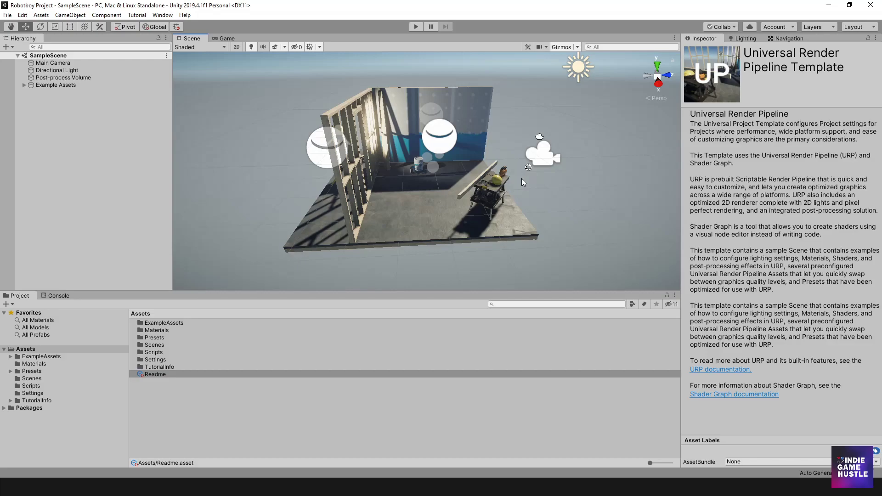
pyautogui.scroll(-3, 430, 148)
pyautogui.scroll(3, 426, 156)
pyautogui.scroll(-2, 418, 148)
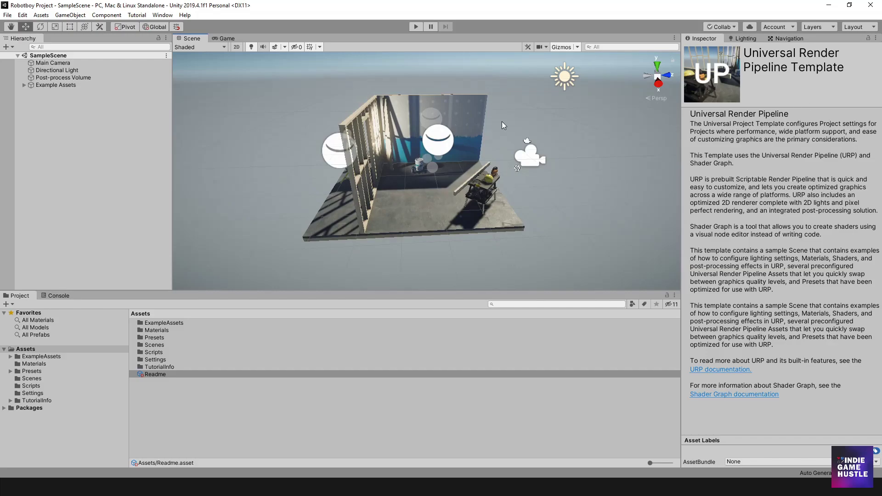
pyautogui.keyDown('alt'); pyautogui.moveTo(319, 150); pyautogui.dragTo(370, 150); pyautogui.keyUp('alt')
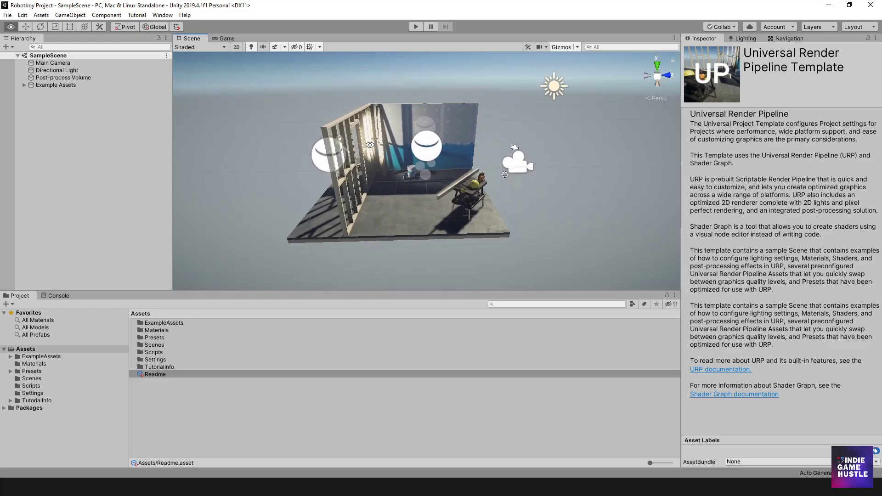
pyautogui.press('w')
# - Open the Asset Store inside the editor and scroll through its storefront
pyautogui.click(163, 15)
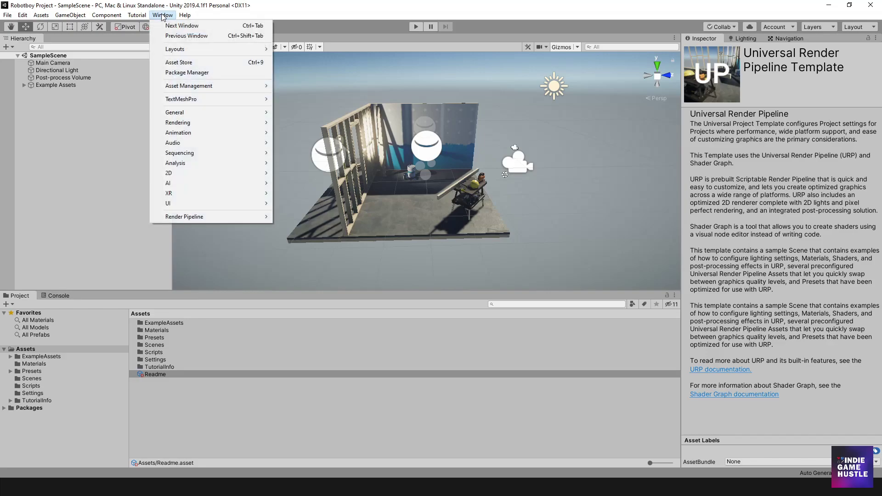
pyautogui.moveTo(190, 87)
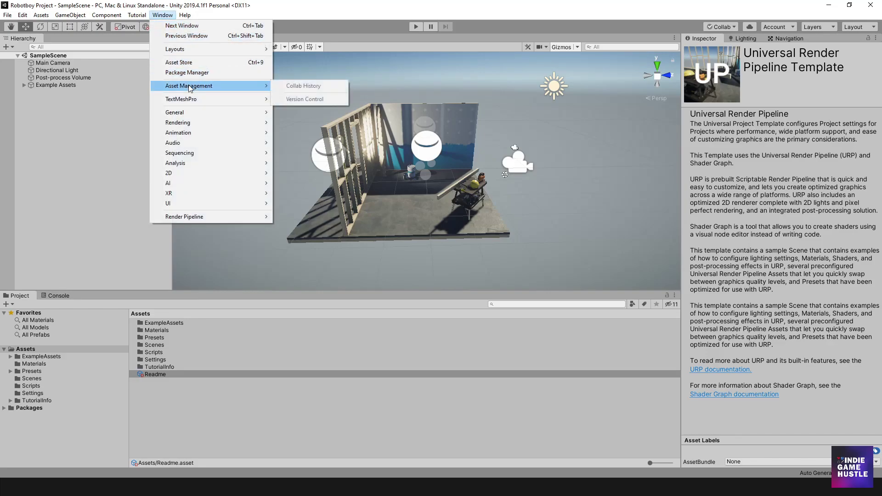
pyautogui.click(188, 63)
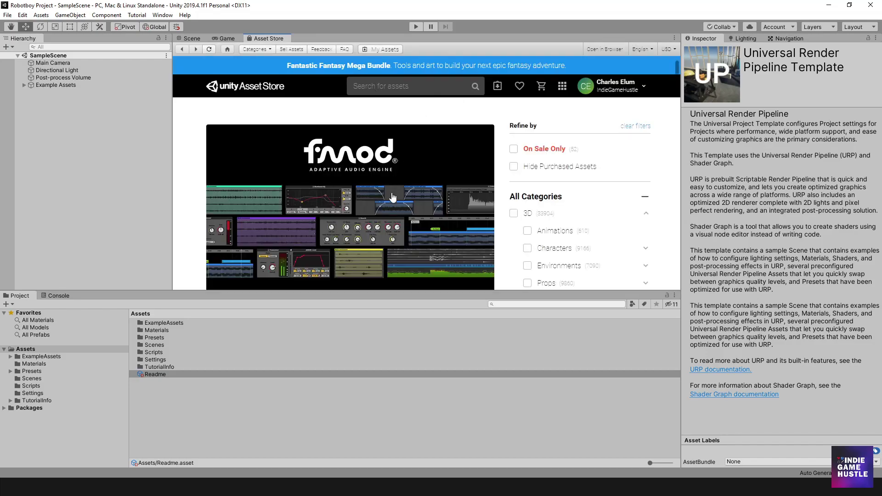
pyautogui.scroll(-2, 360, 186)
pyautogui.scroll(-5, 360, 187)
pyautogui.scroll(7, 354, 182)
pyautogui.click(166, 16)
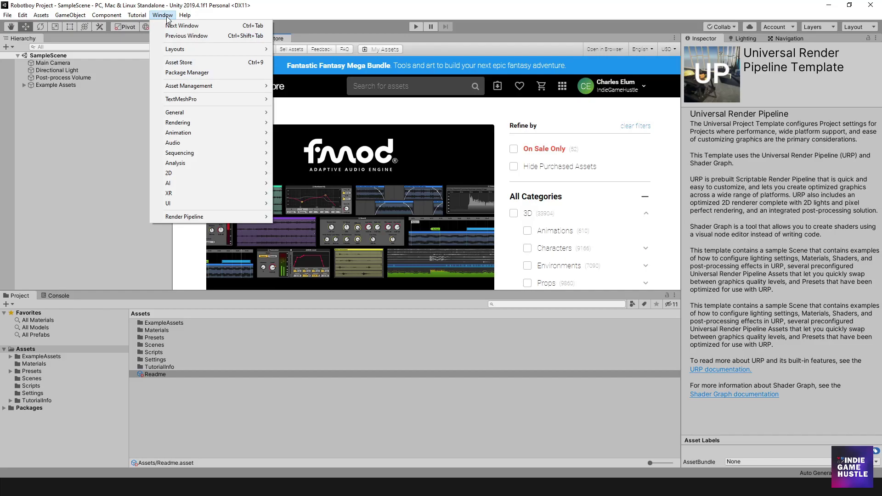
# - Open the Package Manager and move its window up and to the right
pyautogui.click(186, 72)
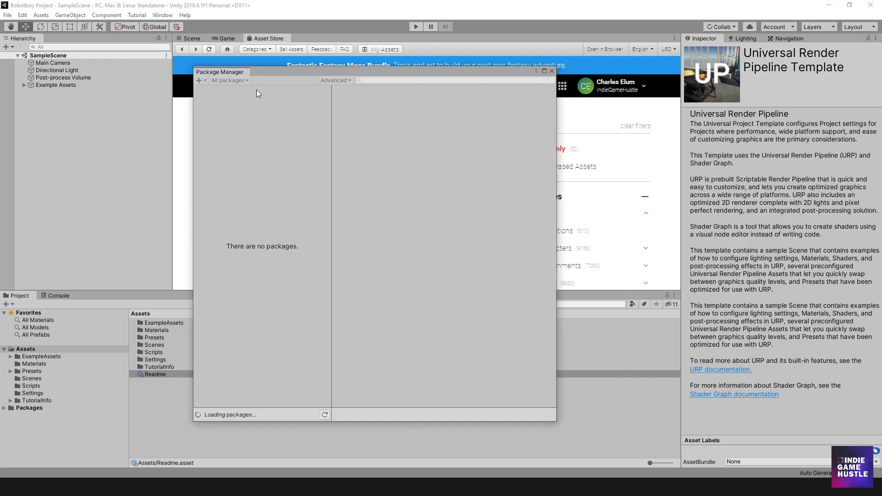
pyautogui.moveTo(383, 70); pyautogui.dragTo(356, 190)
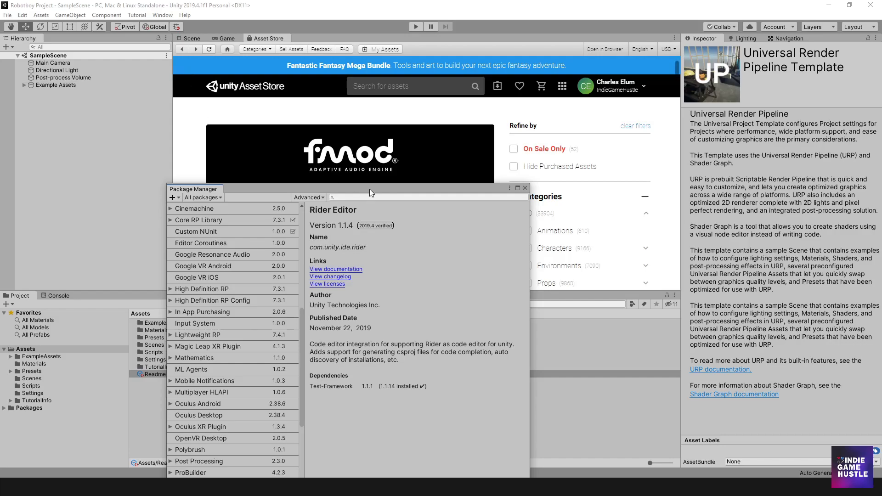
pyautogui.moveTo(370, 189); pyautogui.dragTo(369, 68)
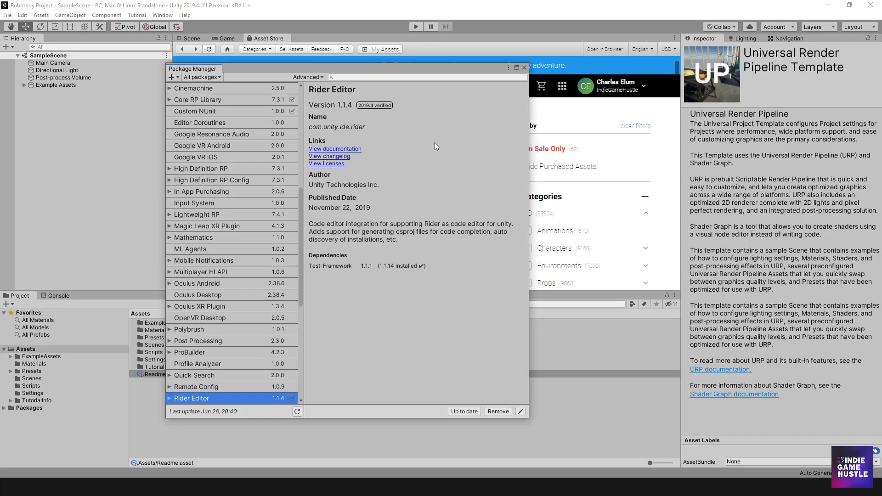
pyautogui.moveTo(404, 68); pyautogui.dragTo(438, 92)
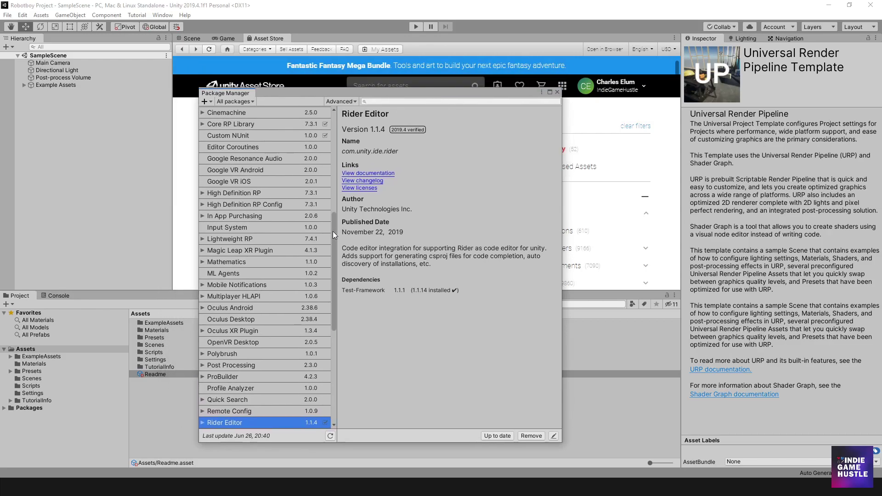
# - Filter the package list to My Assets and check the account options
pyautogui.click(231, 100)
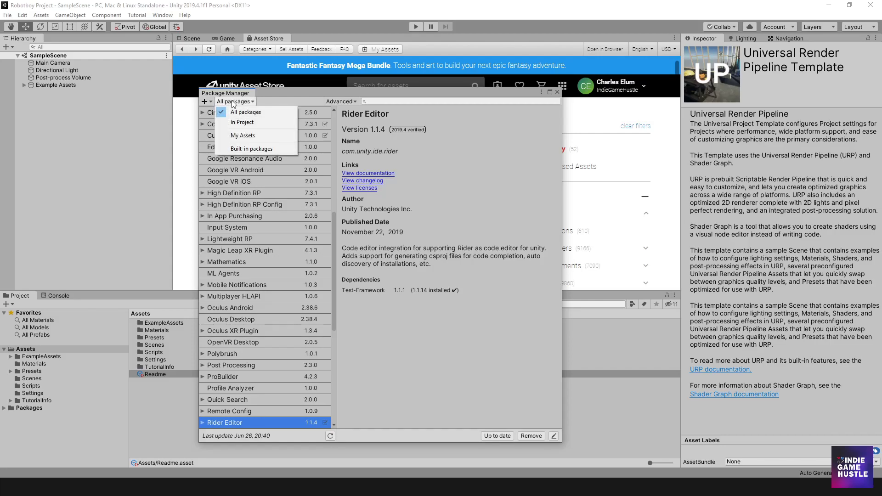
pyautogui.click(242, 135)
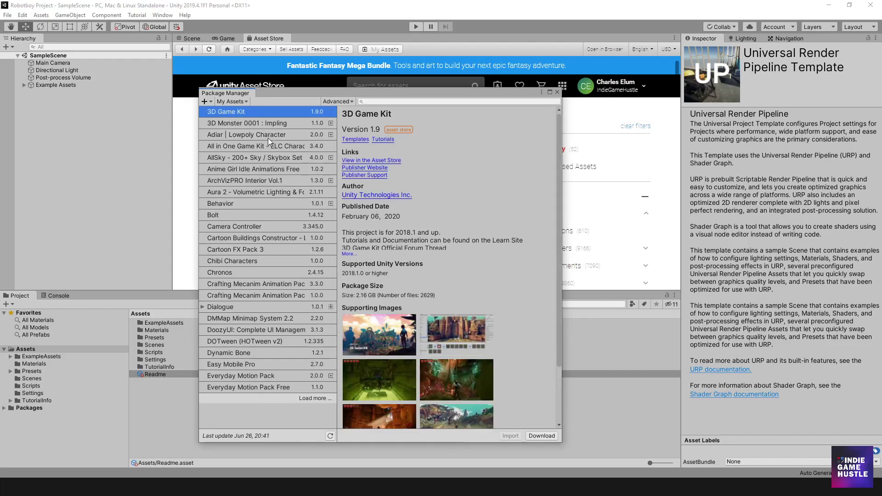
pyautogui.moveTo(478, 95); pyautogui.dragTo(443, 97)
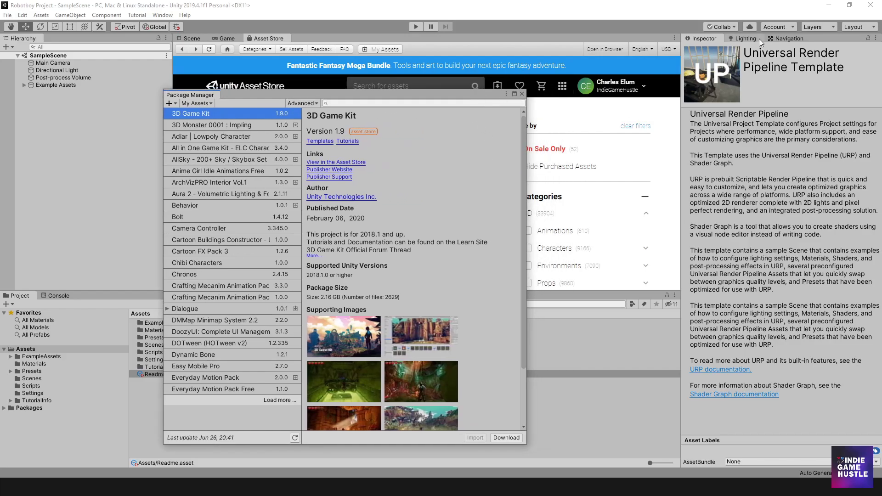
pyautogui.click(780, 25)
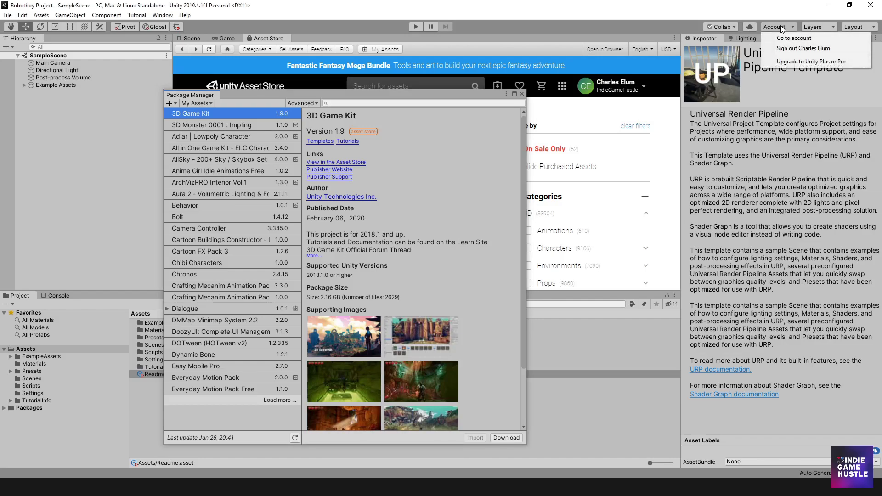
pyautogui.click(781, 25)
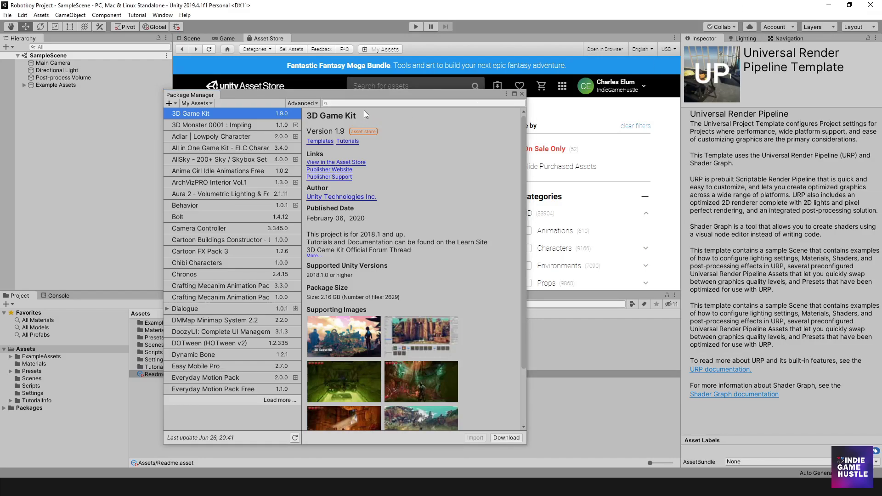
# - Search owned packages for 'Game Creator' and scroll through the Game Creator 1.1.9 details
pyautogui.moveTo(340, 95); pyautogui.dragTo(401, 86)
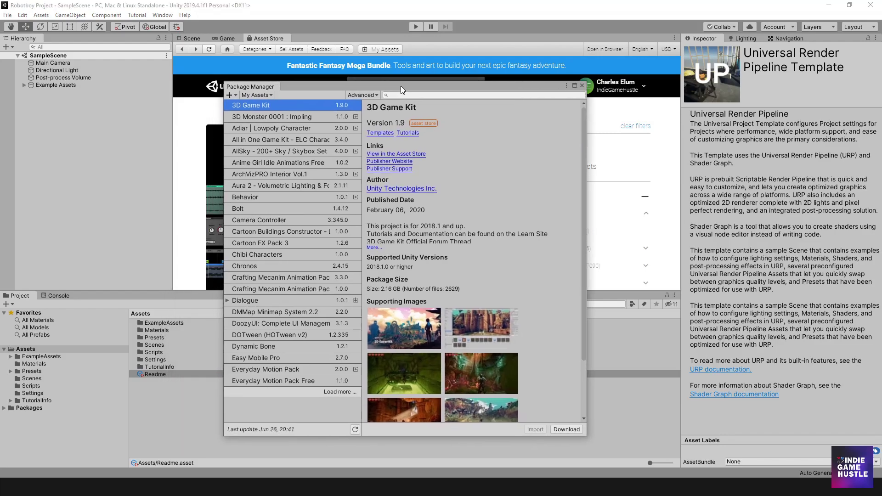
pyautogui.click(396, 96)
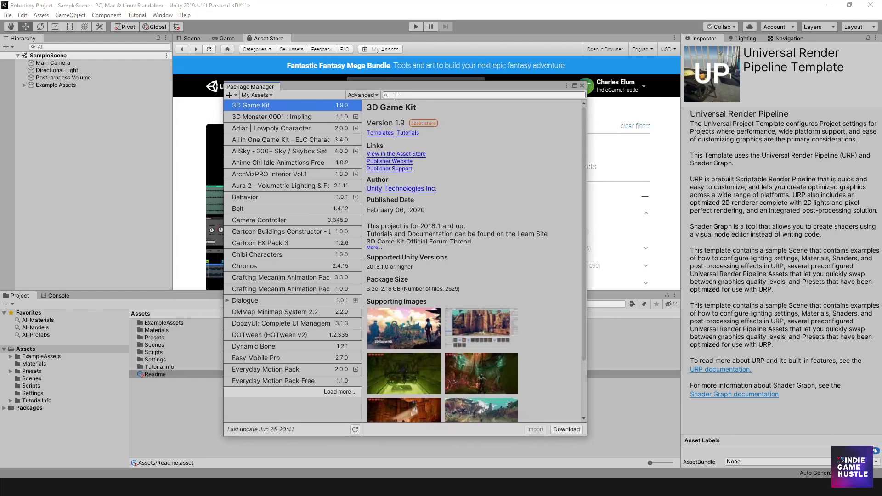
pyautogui.click(397, 96)
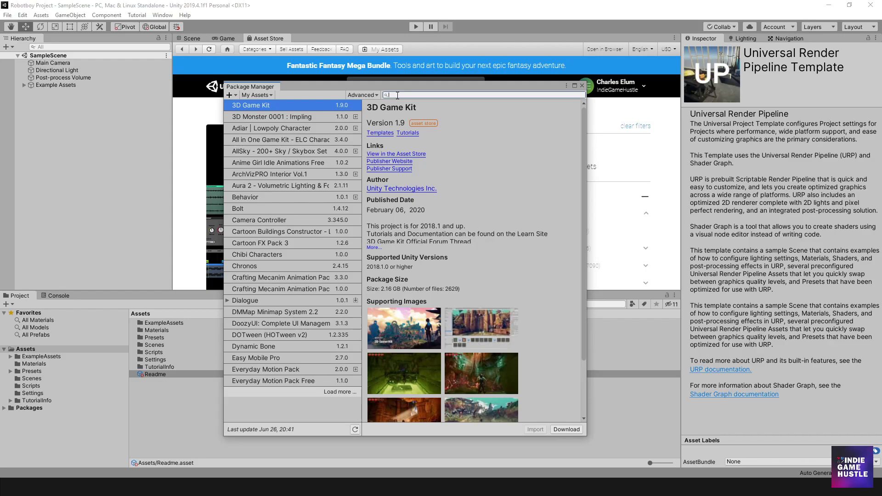
pyautogui.write('Game Creator')
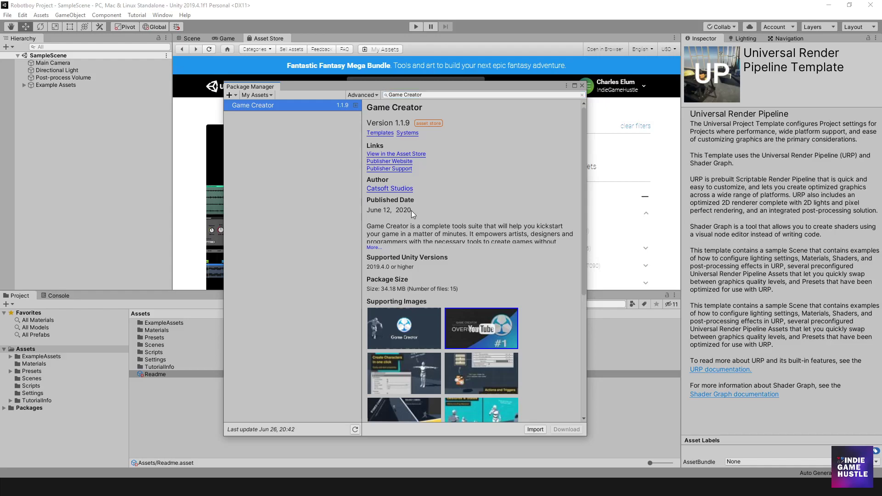
pyautogui.scroll(-5, 420, 248)
pyautogui.scroll(-4, 420, 254)
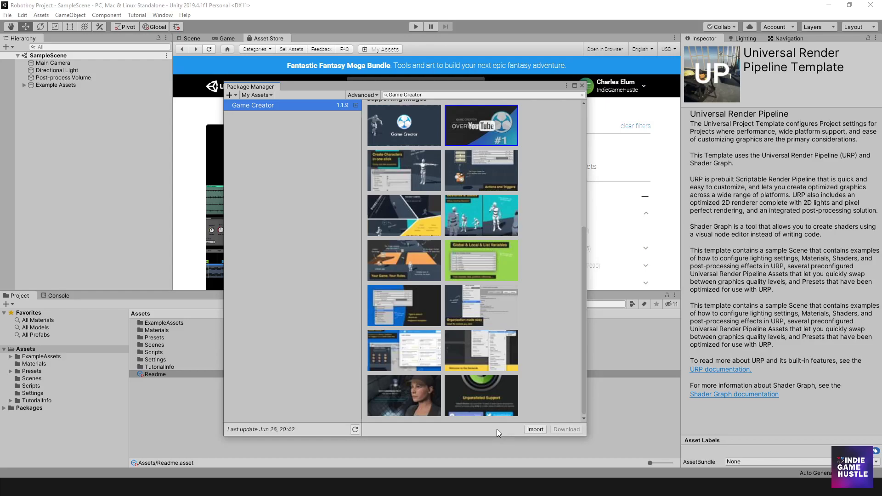
# - Import all Game Creator package files into the project
pyautogui.click(534, 429)
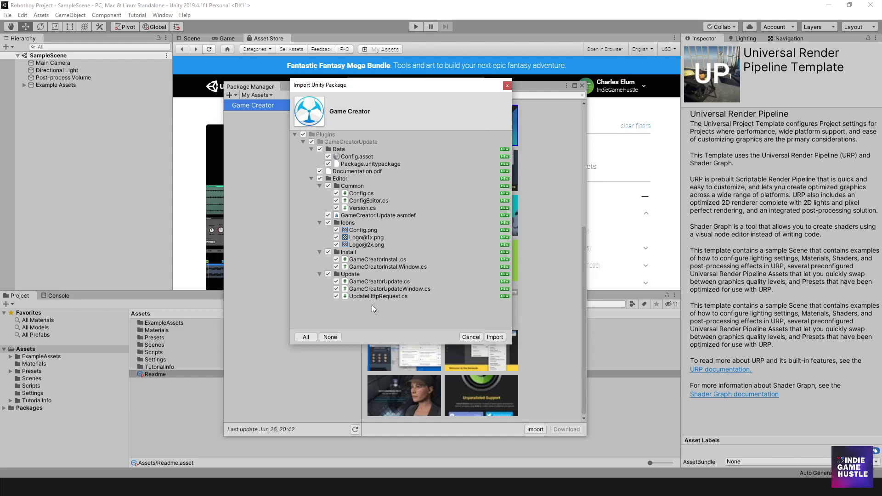
pyautogui.click(496, 337)
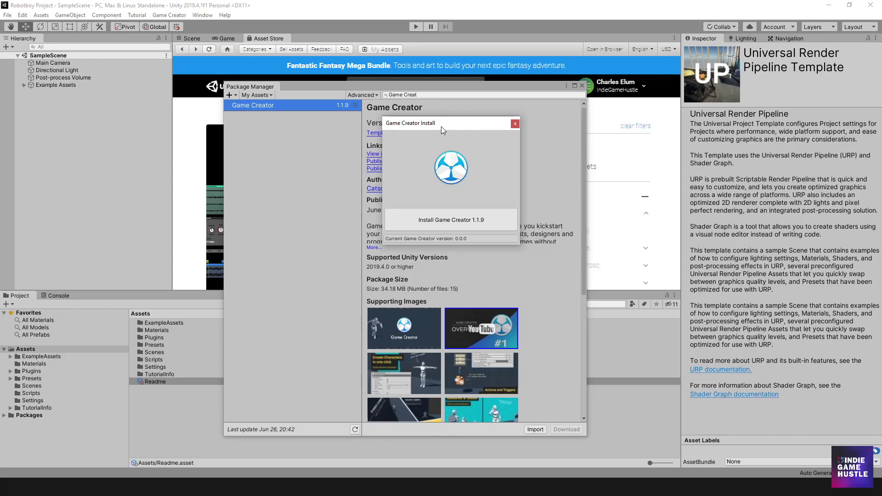
# - Install Game Creator 1.1.9 from its installer window, moving the dialogs aside
pyautogui.moveTo(454, 125); pyautogui.dragTo(418, 142)
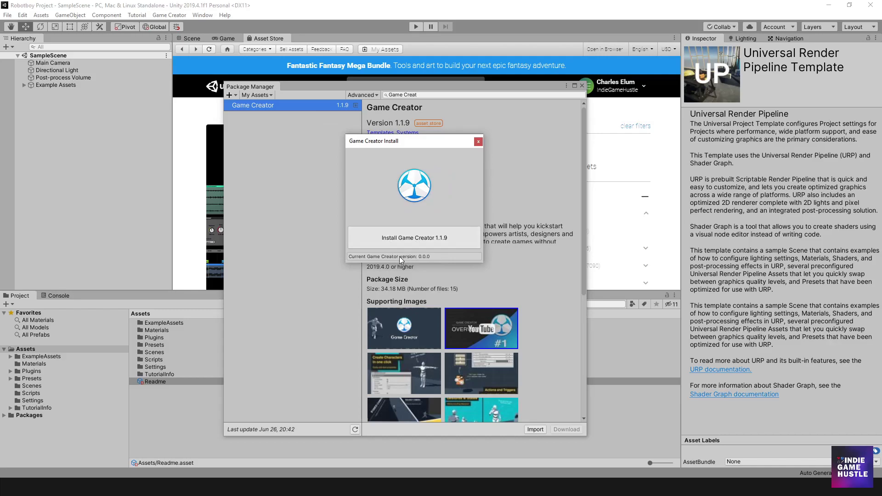
pyautogui.click(417, 243)
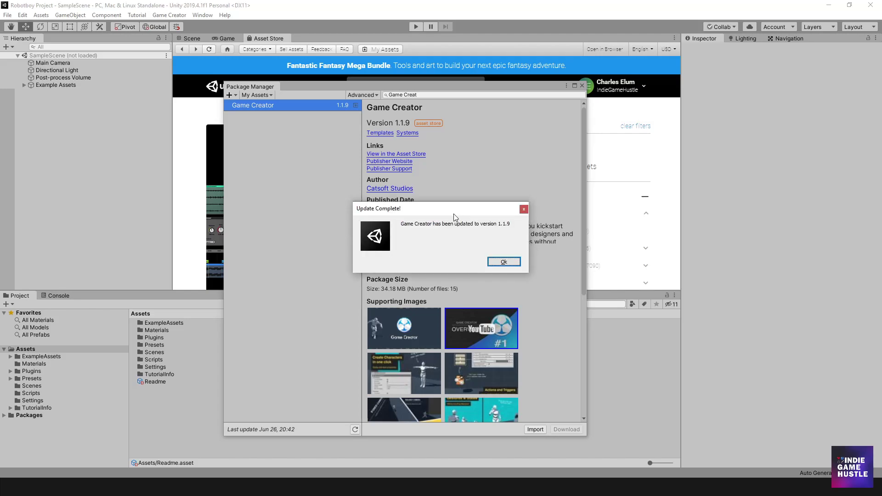
pyautogui.moveTo(454, 217); pyautogui.dragTo(397, 217)
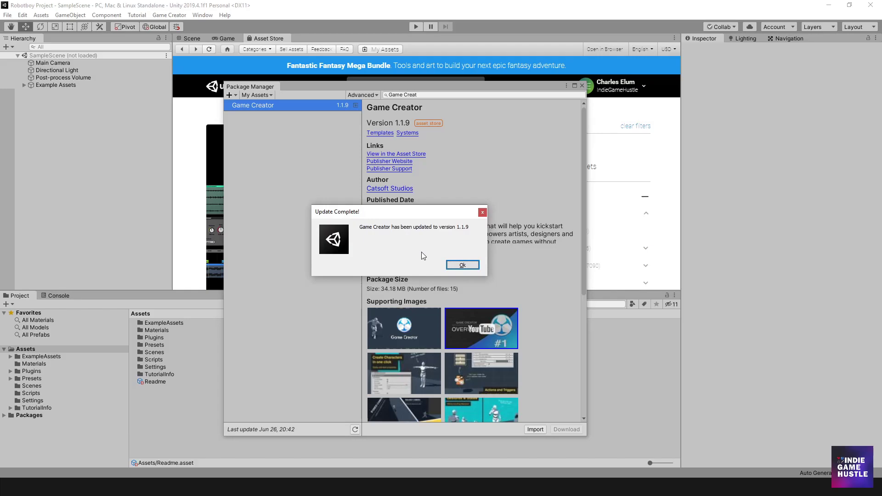
# - Dismiss the update notice and import every Game Creator file, adding a Gizmos folder to Assets
pyautogui.click(463, 265)
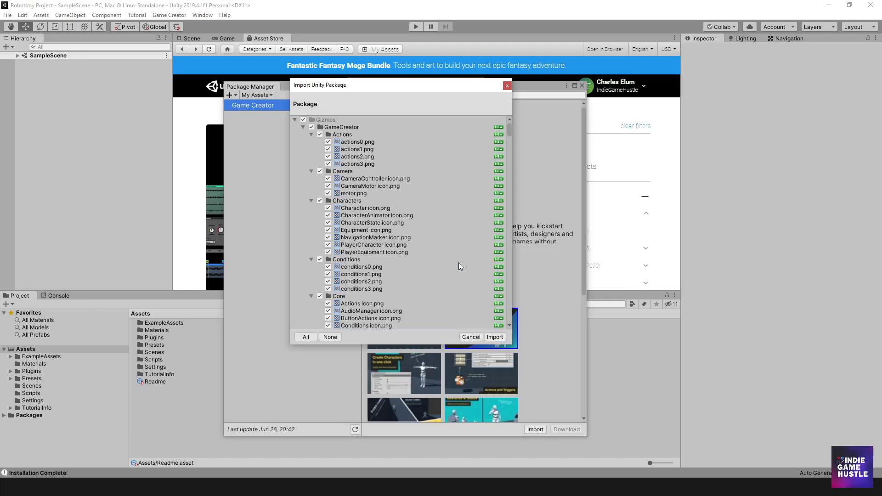
pyautogui.moveTo(433, 91)
pyautogui.mouseDown()
pyautogui.moveTo(436, 131)
pyautogui.moveTo(442, 90)
pyautogui.mouseUp()
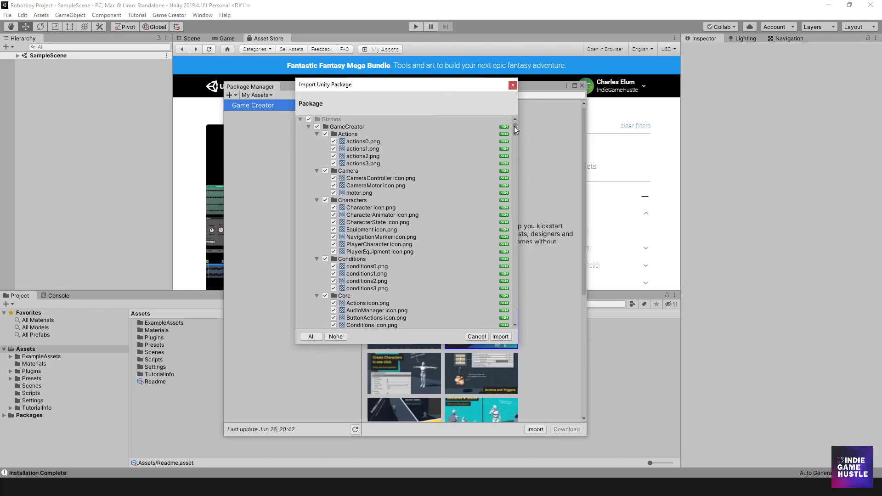
pyautogui.moveTo(515, 130)
pyautogui.mouseDown()
pyautogui.moveTo(511, 206)
pyautogui.moveTo(511, 120)
pyautogui.mouseUp()
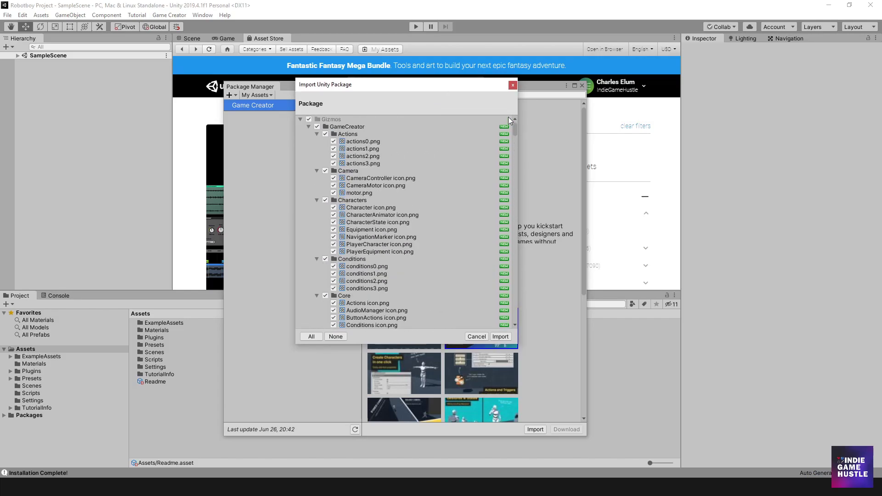
pyautogui.click(499, 338)
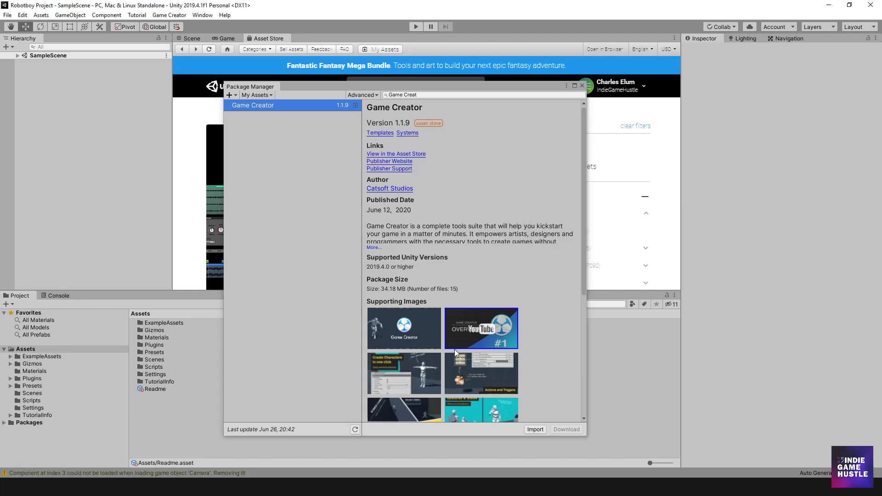
# - Re-import to confirm nothing remains, close Package Manager, and check the new Game Creator menu
pyautogui.moveTo(439, 90); pyautogui.dragTo(481, 82)
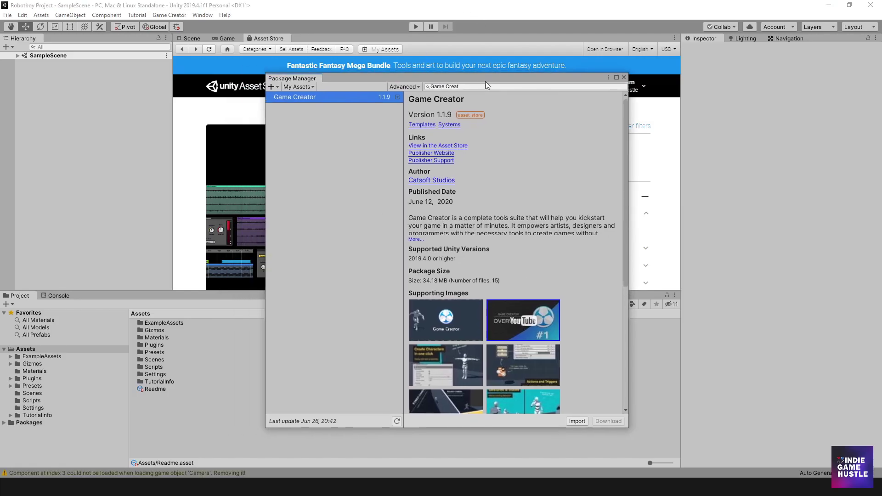
pyautogui.click(577, 422)
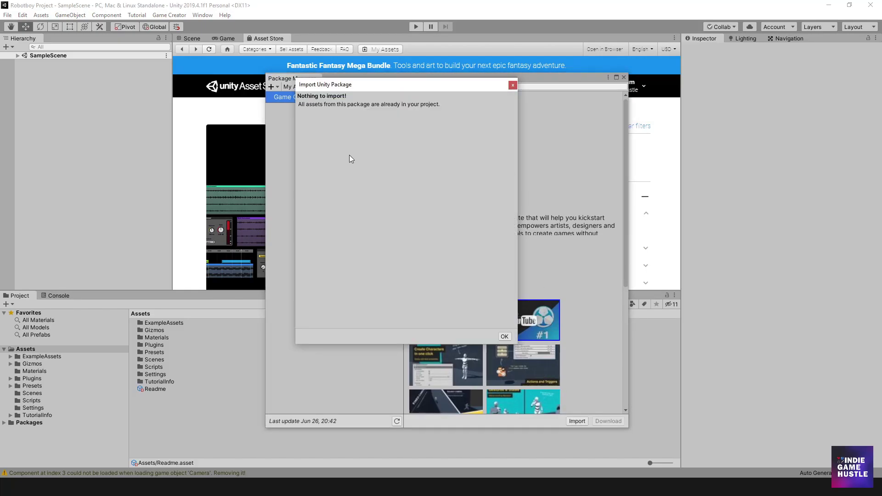
pyautogui.click(504, 337)
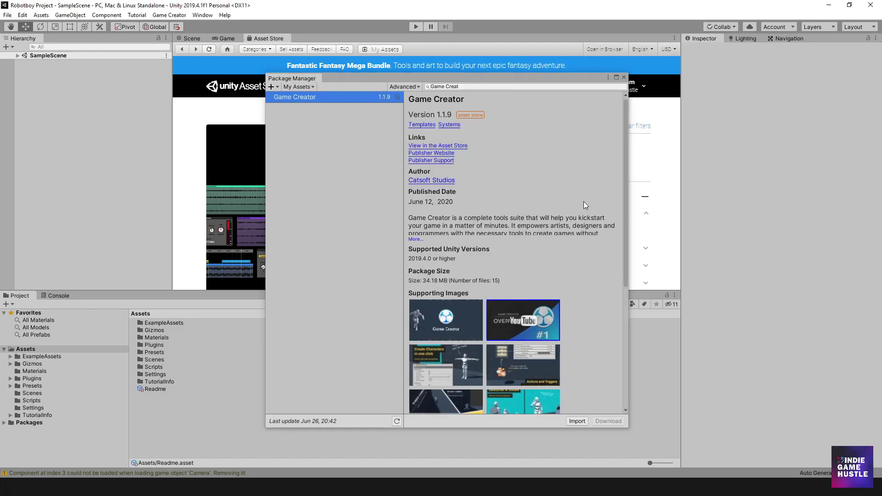
pyautogui.click(624, 78)
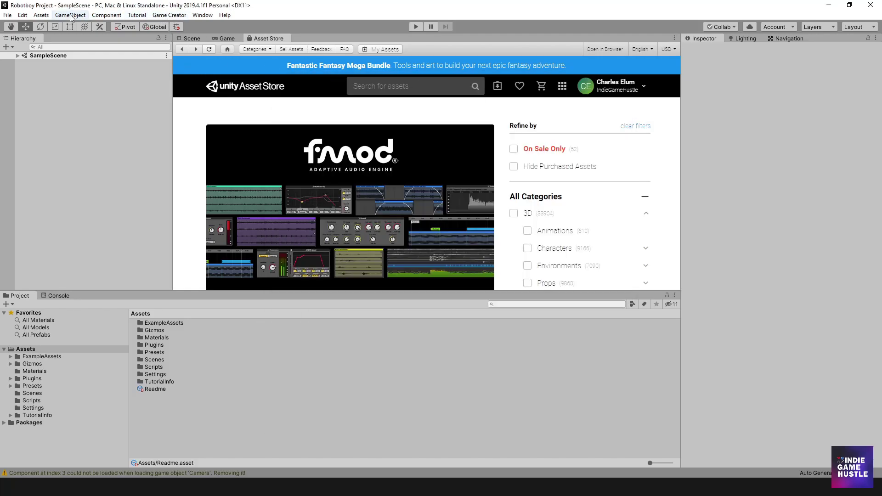
pyautogui.click(172, 16)
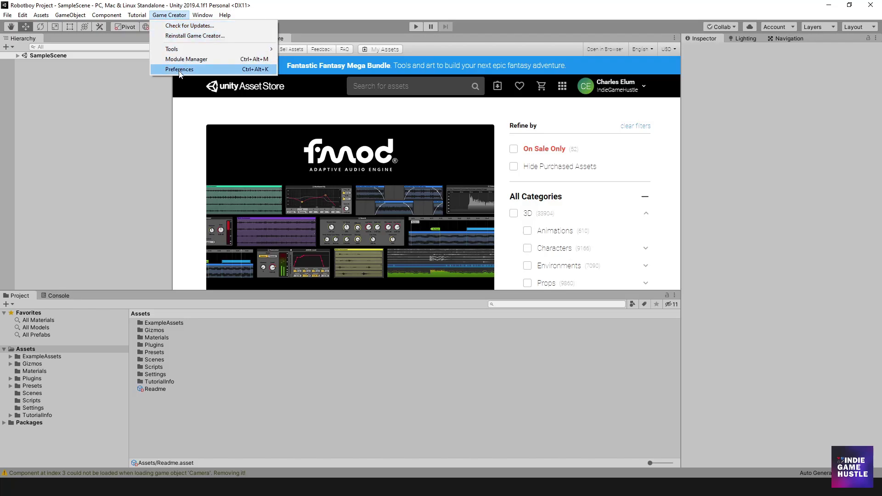
pyautogui.click(145, 160)
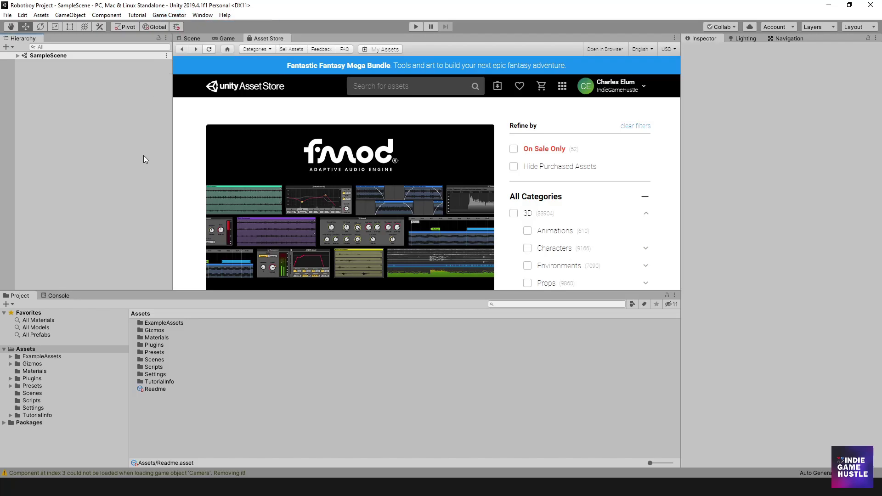
# - Return to the Scene view and nudge the Game Creator quick-create toolbar slightly lower
pyautogui.click(191, 39)
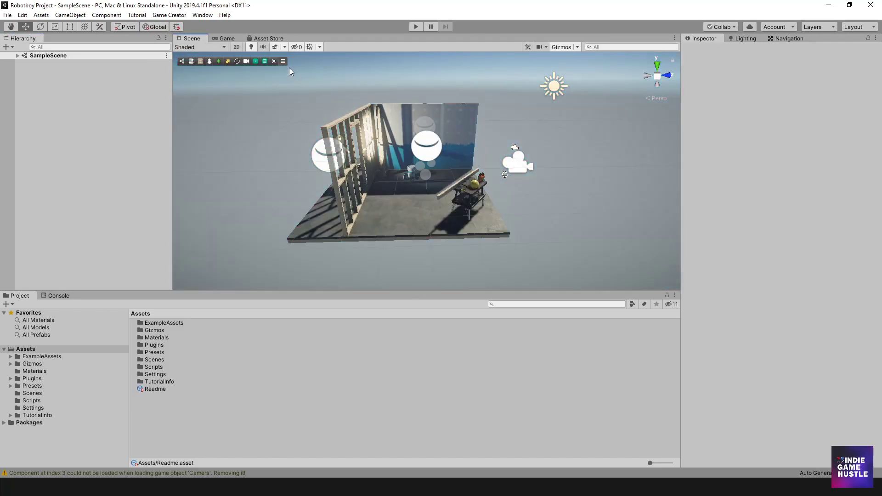
pyautogui.moveTo(283, 59)
pyautogui.mouseDown()
pyautogui.moveTo(304, 72)
pyautogui.moveTo(284, 60)
pyautogui.mouseUp()
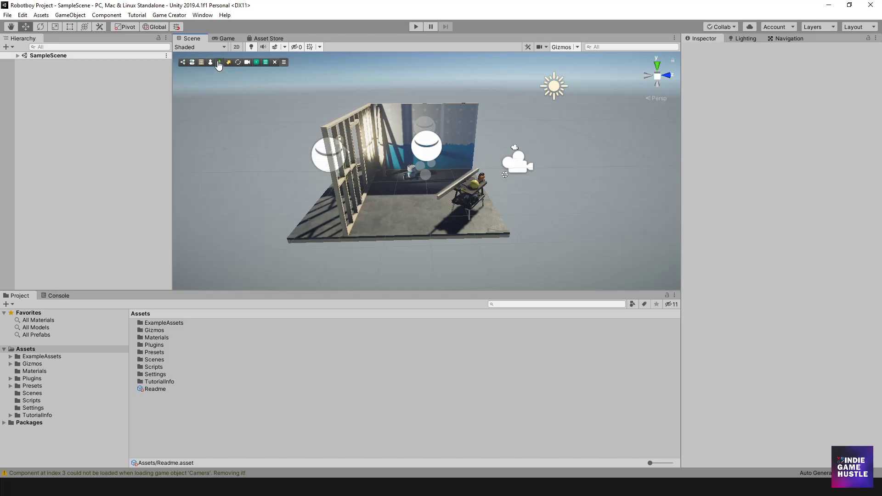
# - Create a Game Creator Player in the sample room, inspect it, and select Player in the Hierarchy
pyautogui.click(219, 64)
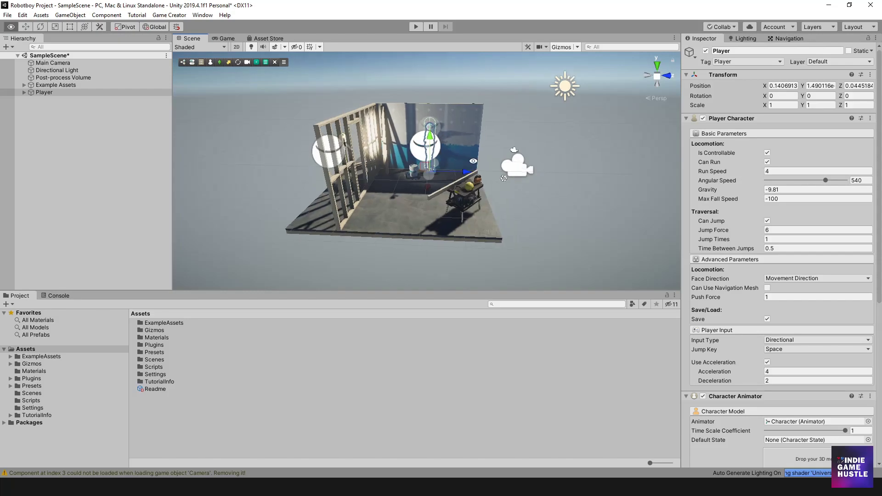
pyautogui.keyDown('alt'); pyautogui.moveTo(504, 178); pyautogui.dragTo(459, 187); pyautogui.keyUp('alt')
pyautogui.scroll(5, 453, 169)
pyautogui.scroll(-5, 419, 149)
pyautogui.keyDown('alt'); pyautogui.moveTo(463, 185); pyautogui.dragTo(430, 166); pyautogui.keyUp('alt')
pyautogui.scroll(6, 430, 166)
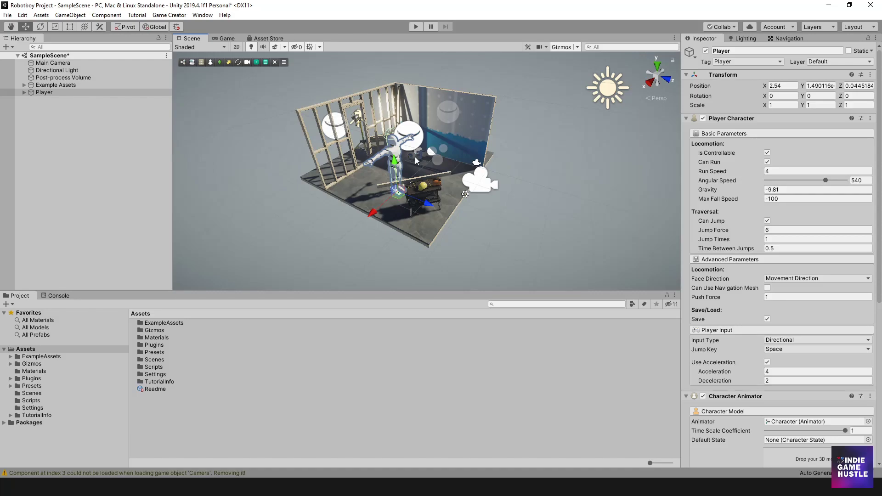
pyautogui.scroll(-10, 431, 166)
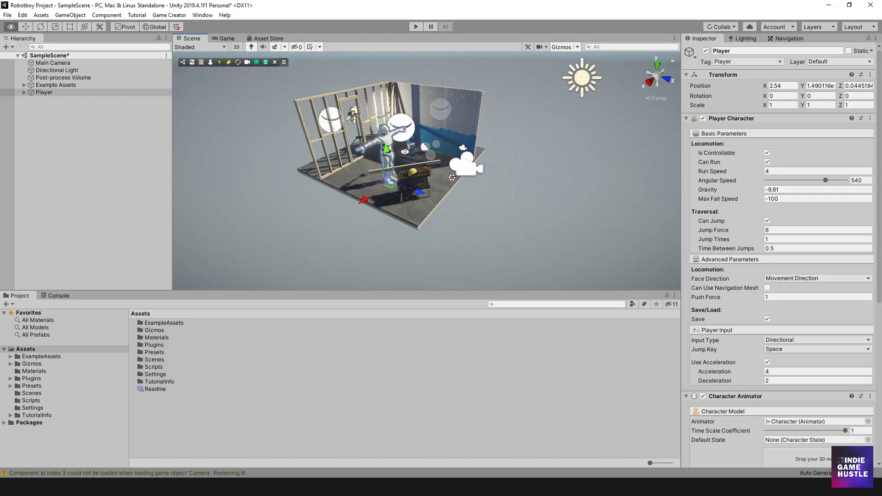
pyautogui.click(52, 93)
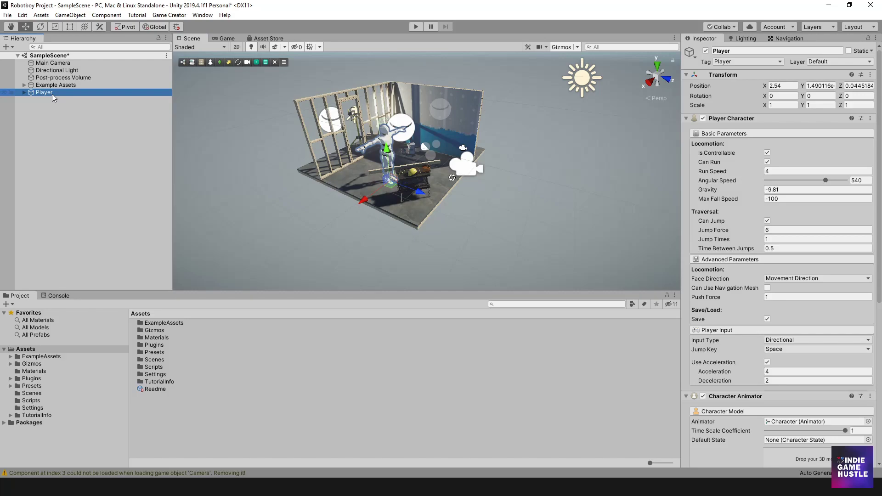
# - Delete the selected Player object and orbit the view around the now-empty room
pyautogui.press('Delete')
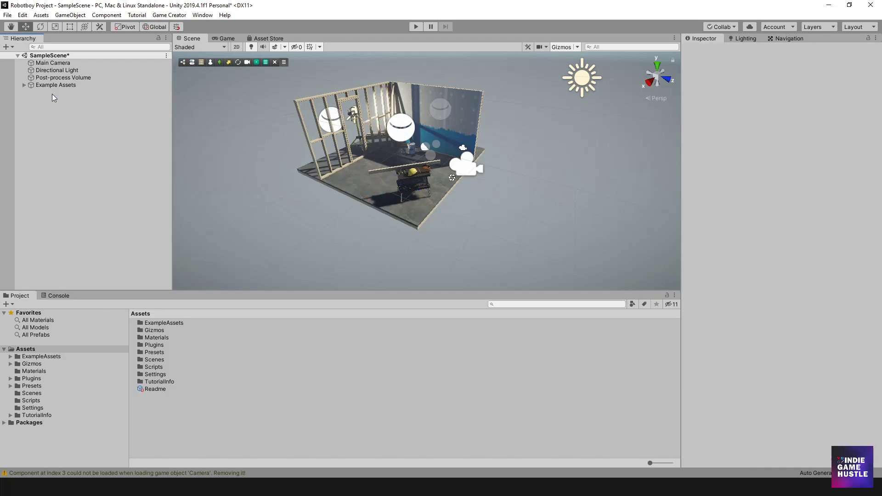
pyautogui.scroll(-3, 375, 137)
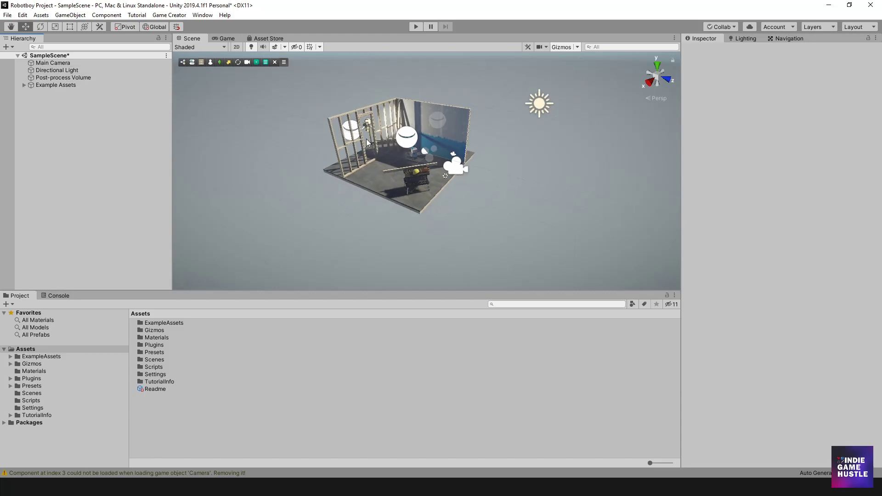
pyautogui.scroll(3, 420, 161)
pyautogui.keyDown('alt'); pyautogui.moveTo(420, 162); pyautogui.dragTo(400, 184); pyautogui.keyUp('alt')
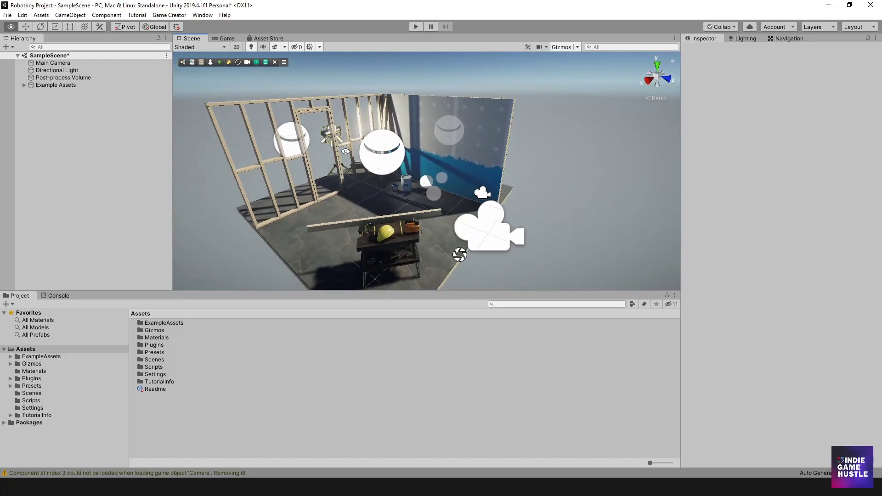
# - Display the Game Creator menu's command list from the top menu bar
pyautogui.click(164, 15)
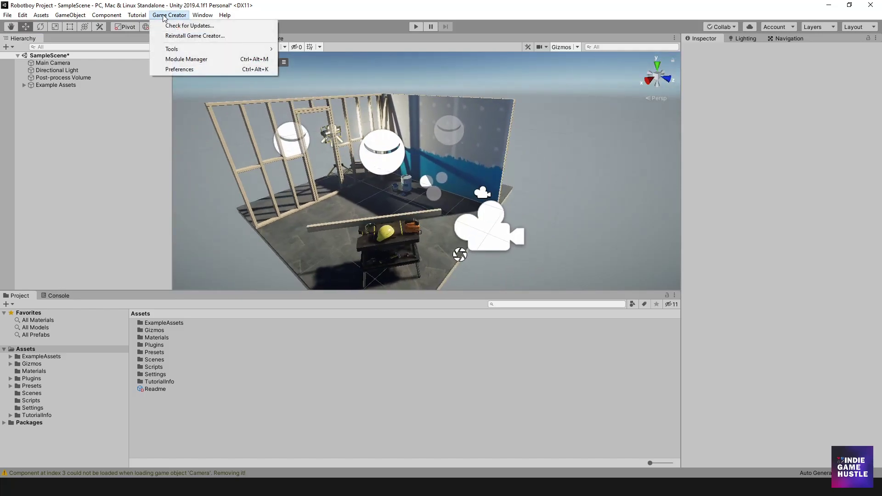